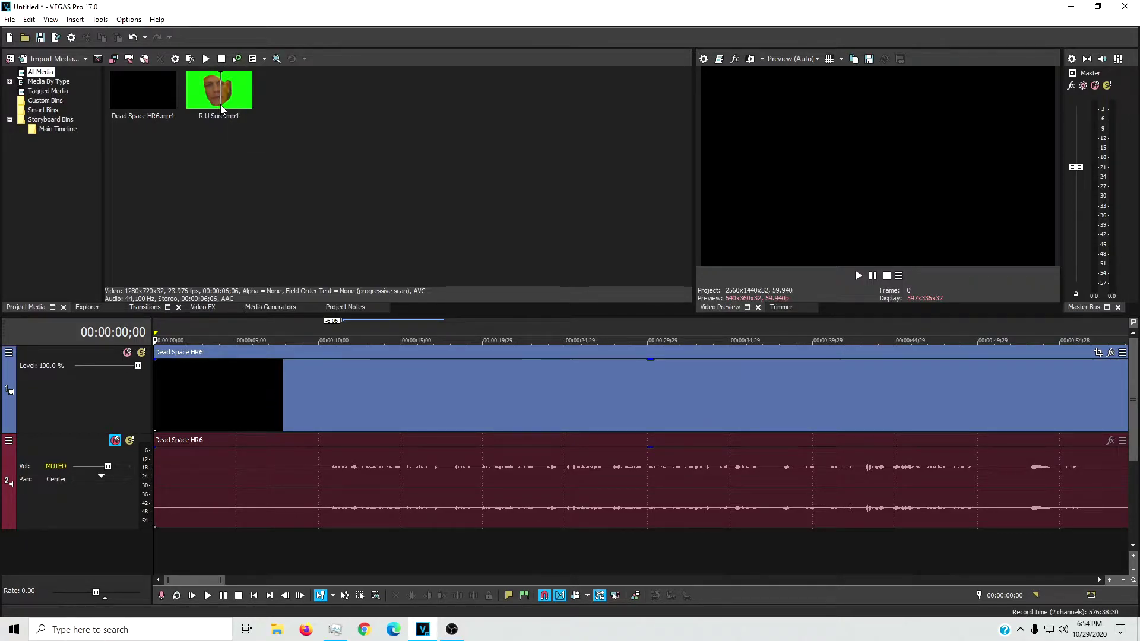
- Select the R U Sure.mp4 clip in Project Media
click(221, 110)
- Insert a new video track above Dead Space HR6 and place R U Sure.mp4 on it
right_click(83, 351)
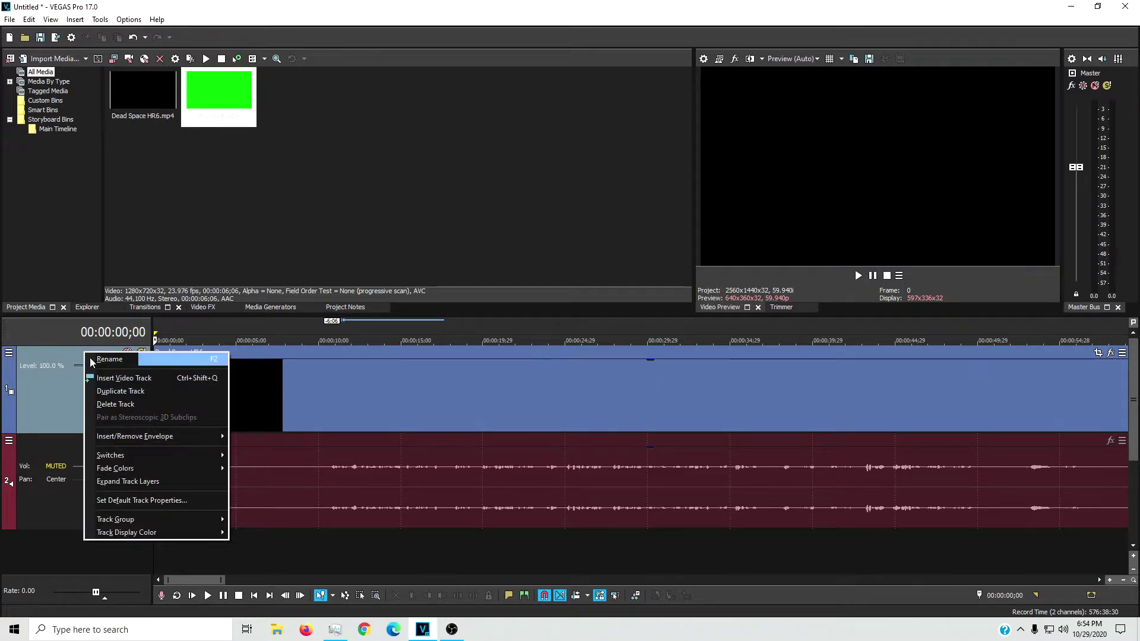
click(126, 379)
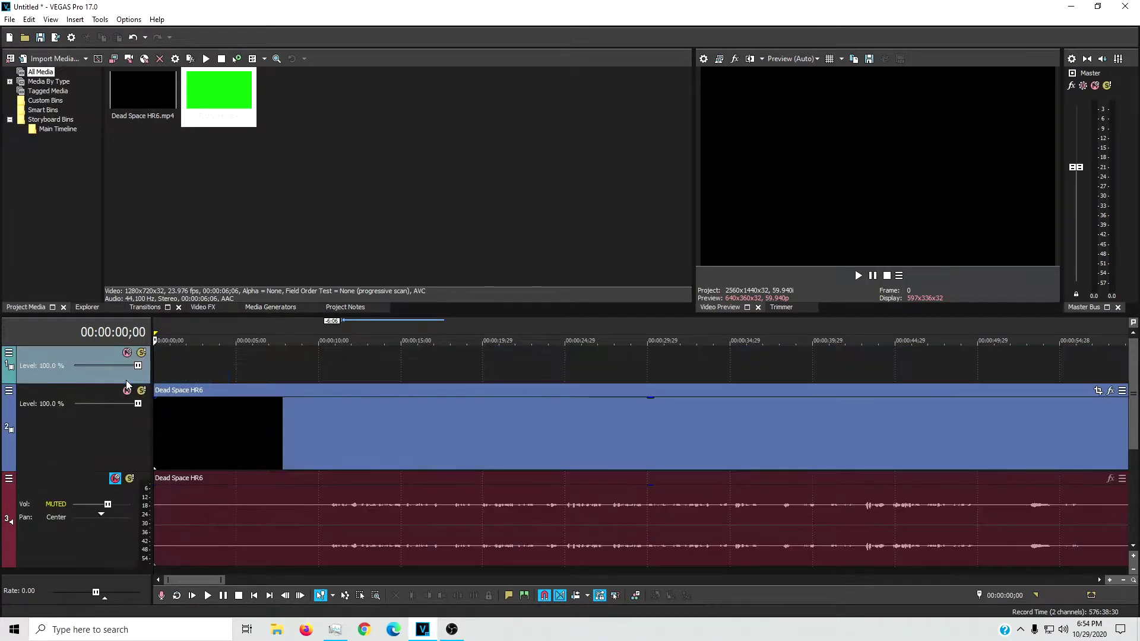
drag(231, 91, 160, 359)
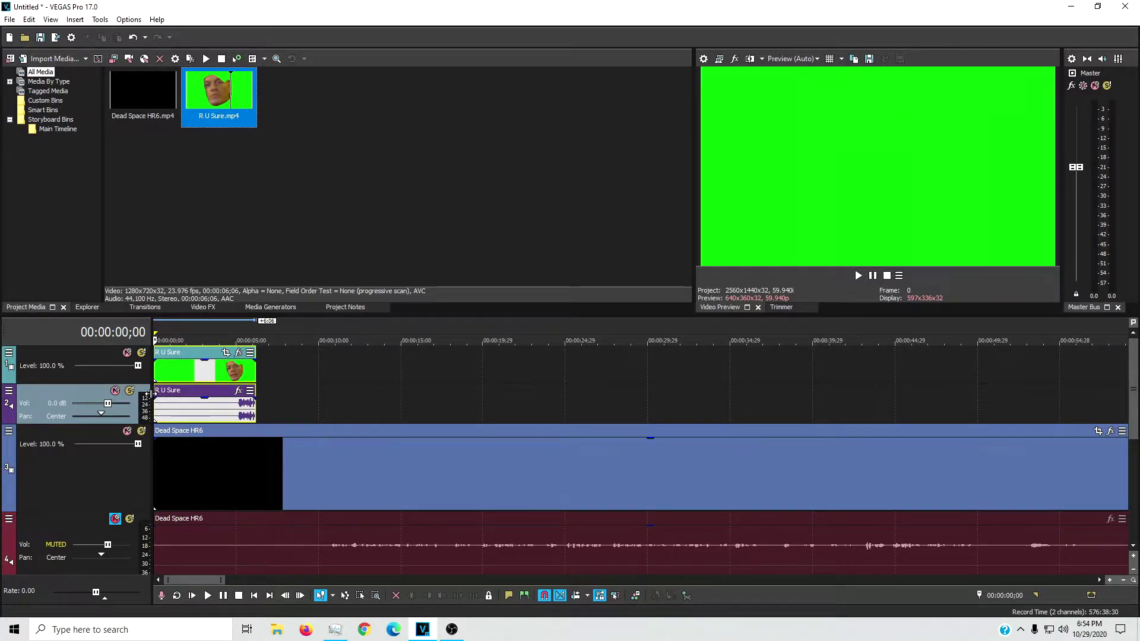
- Mute the R U Sure audio and play the project to preview it
right_click(190, 396)
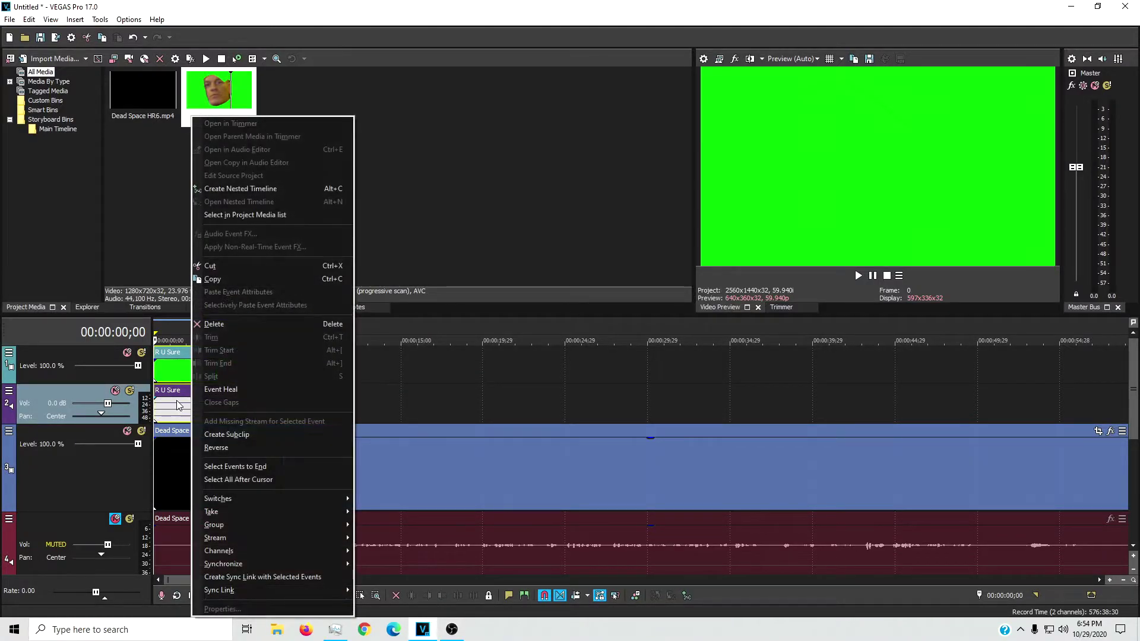
click(202, 396)
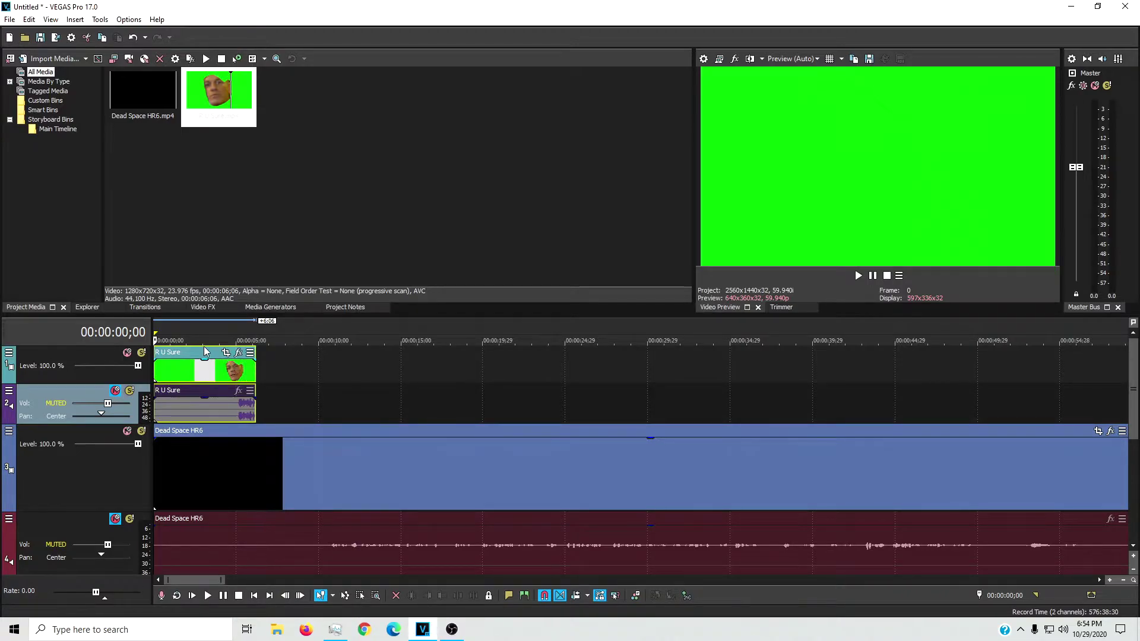
click(858, 276)
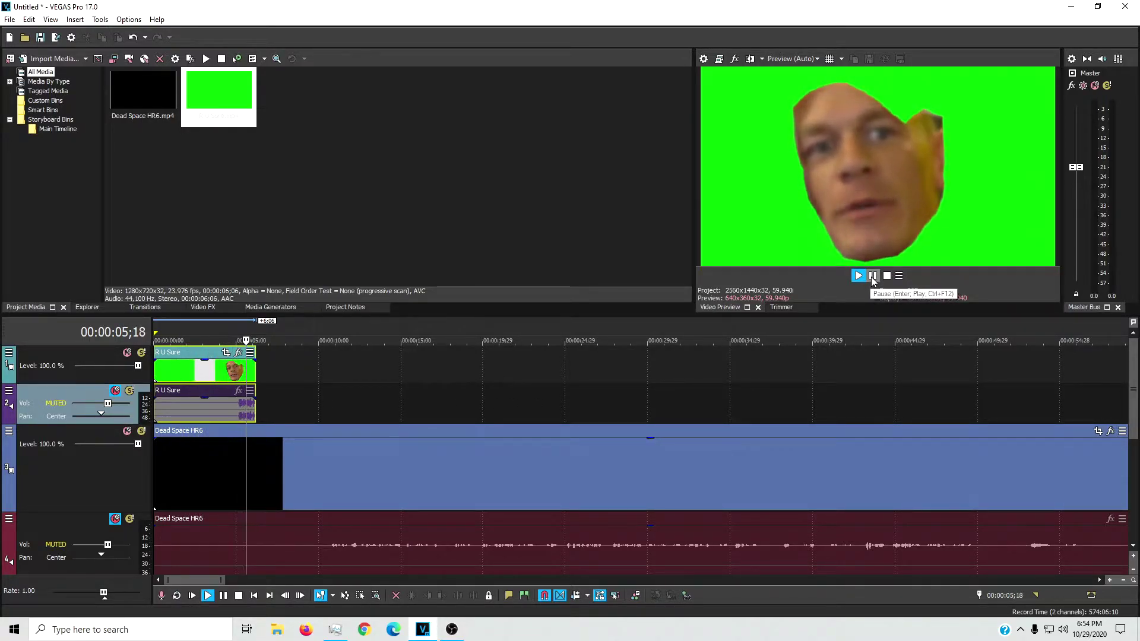
- Stop playback and add VEGAS Chroma Keyer to the R U Sure event
click(873, 275)
click(241, 356)
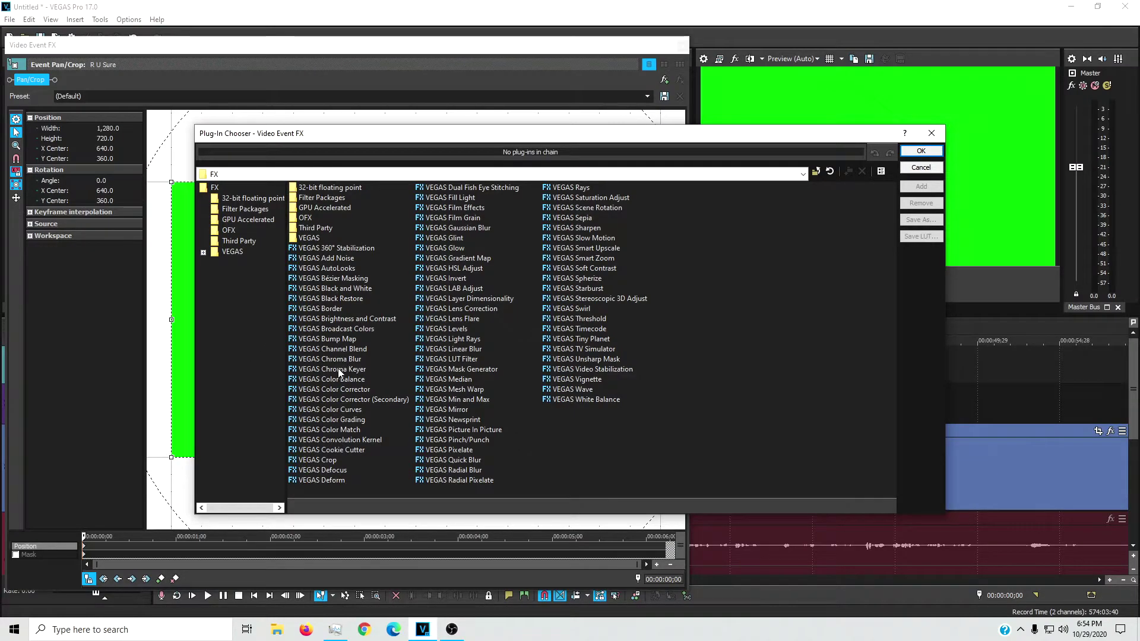
click(332, 370)
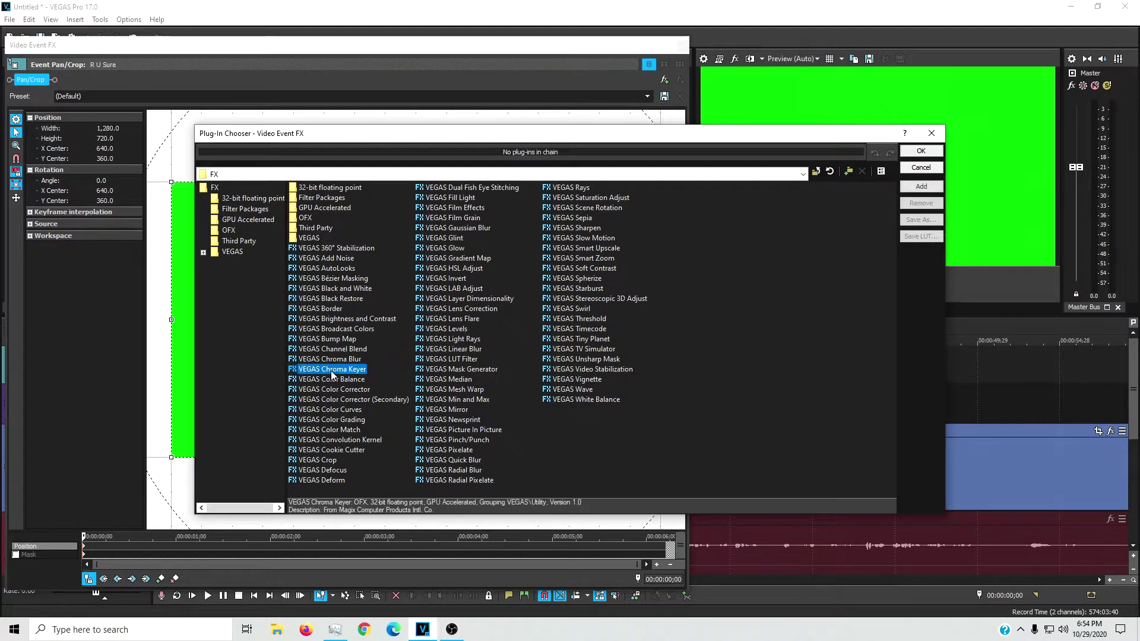
click(921, 152)
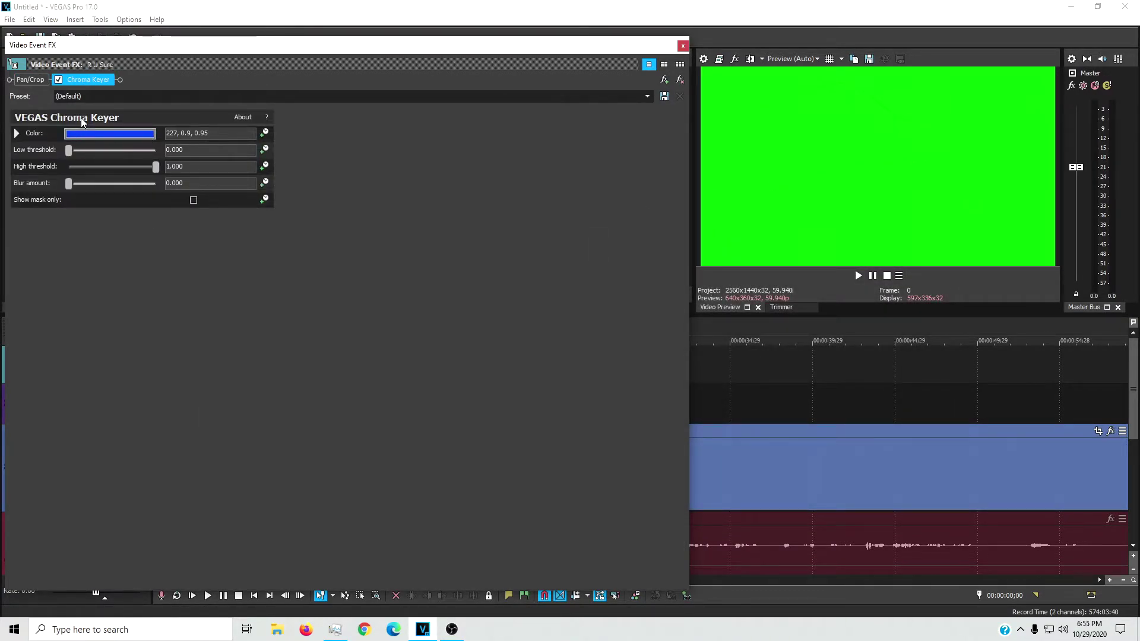
- Set the Chroma Keyer to its Green Screen preset and close the Event FX window
click(113, 134)
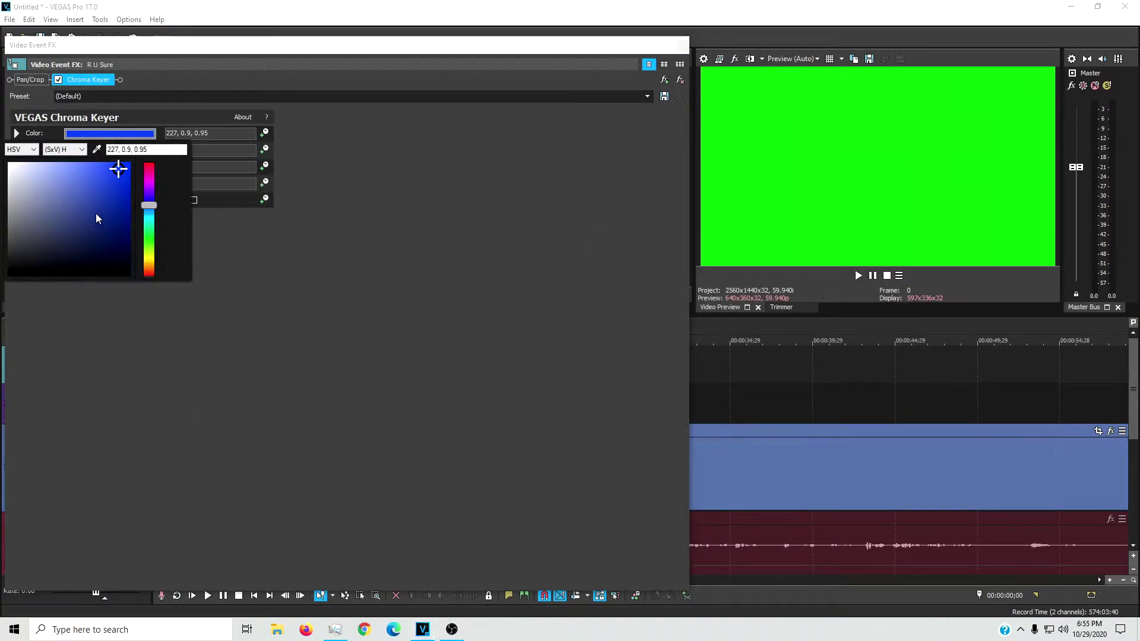
click(239, 271)
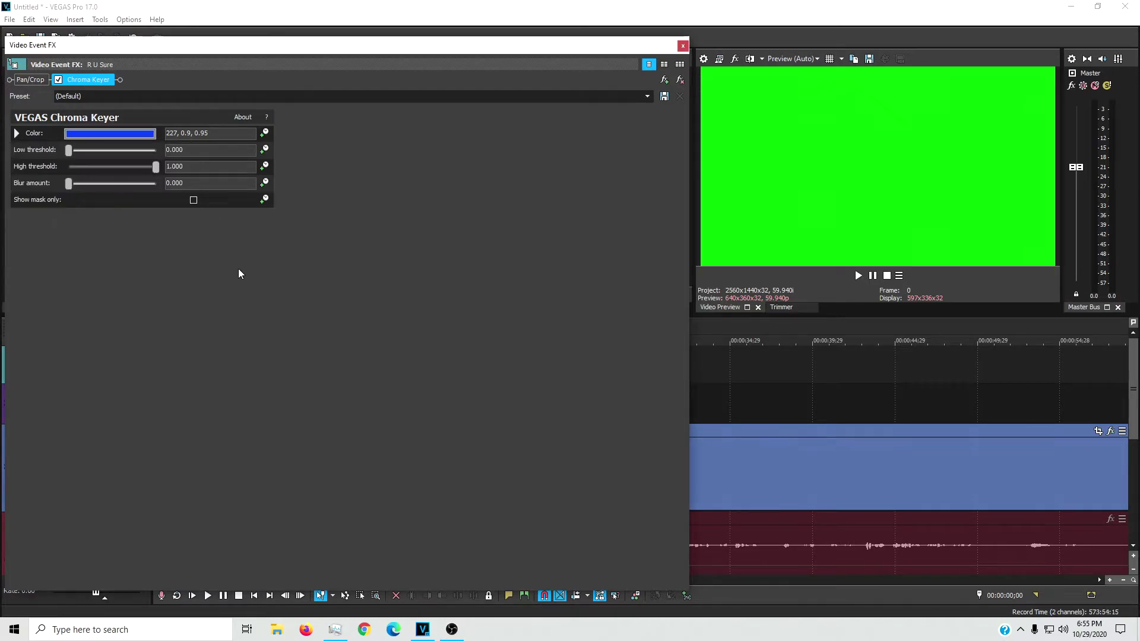
click(647, 97)
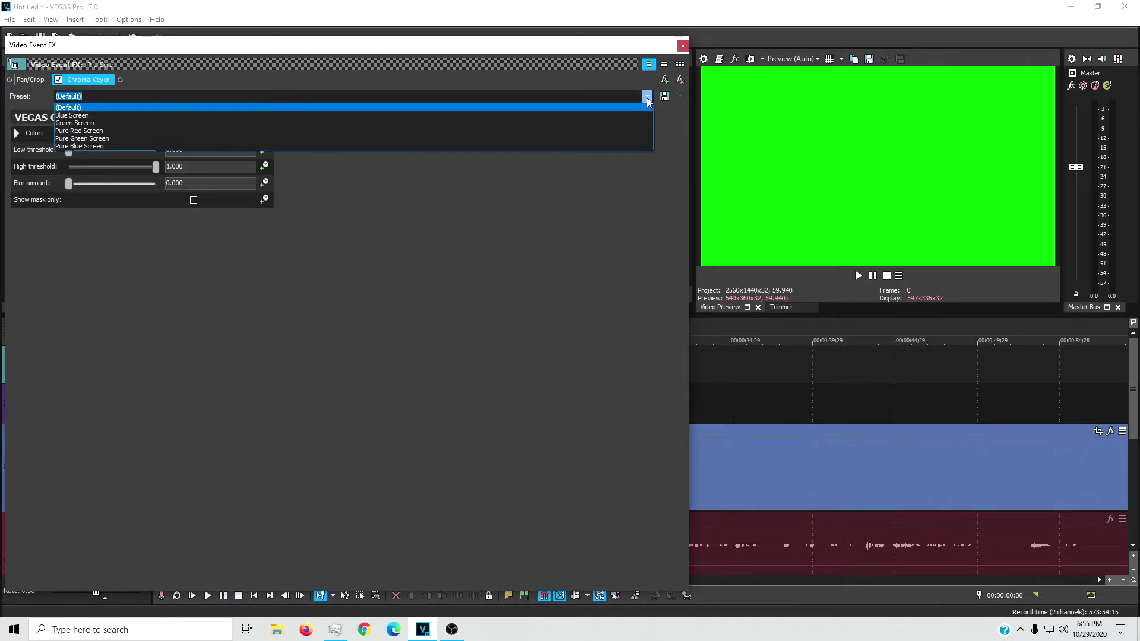
click(105, 122)
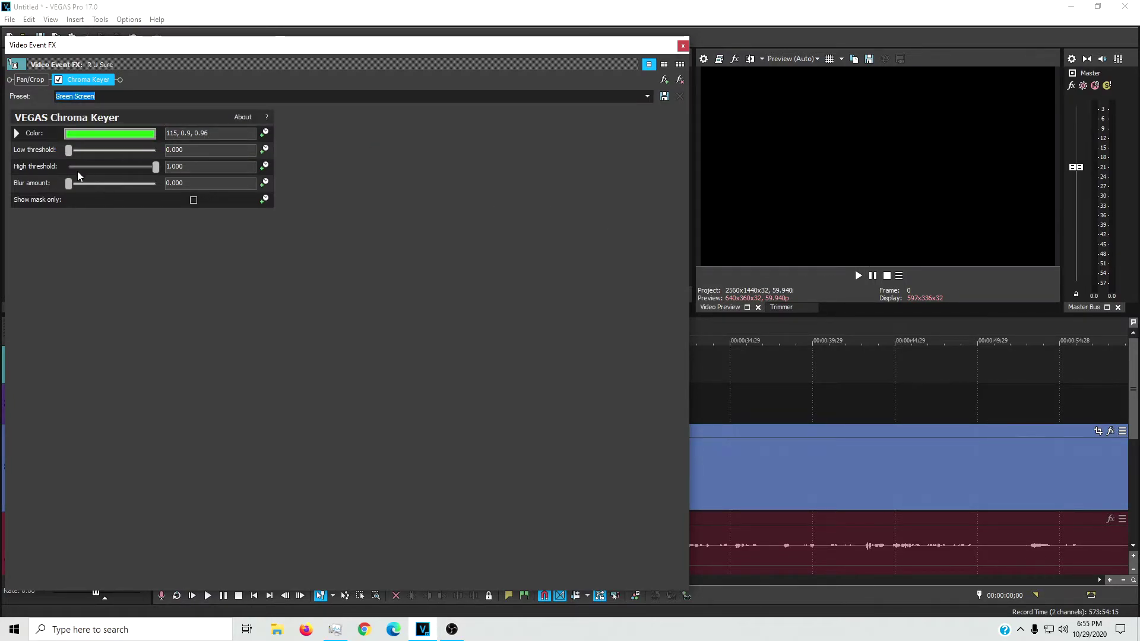
click(681, 46)
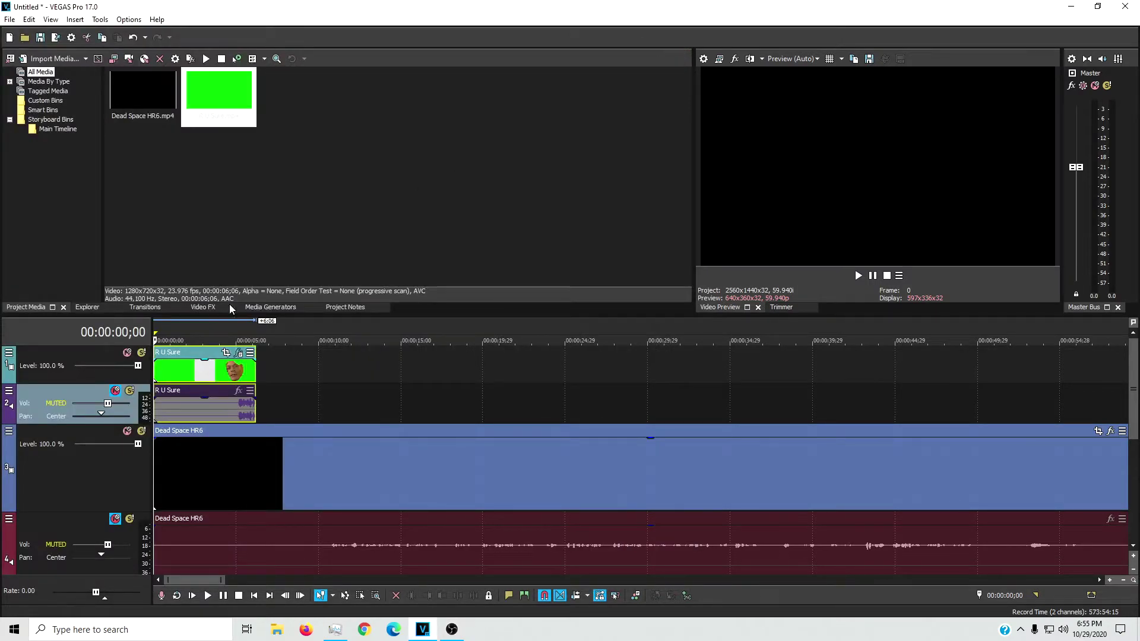
click(859, 275)
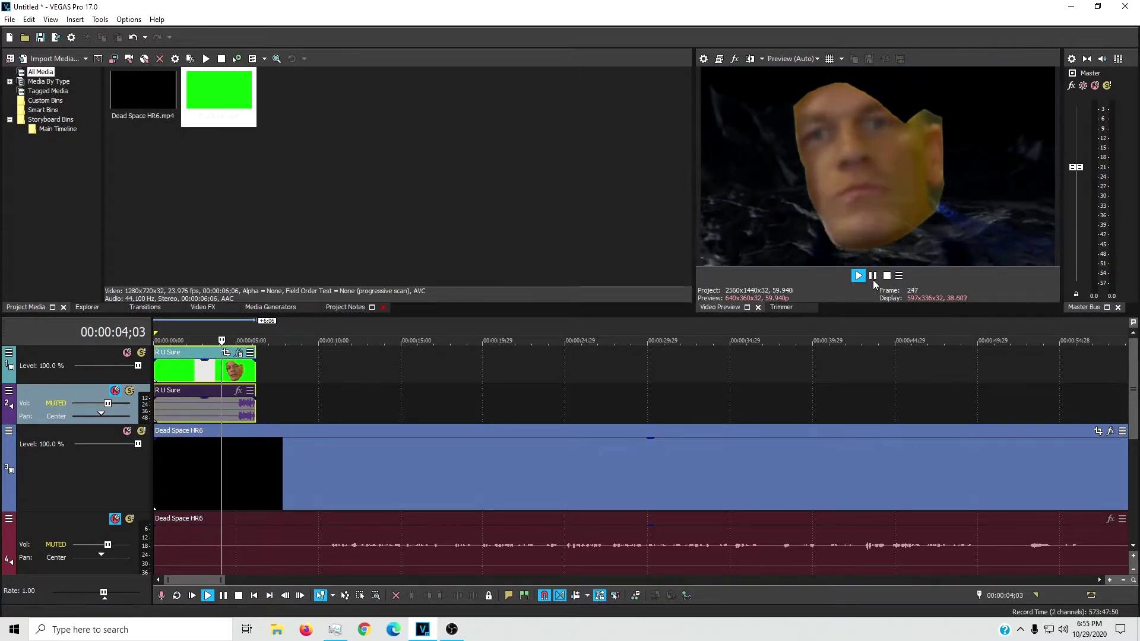
key(space)
click(179, 365)
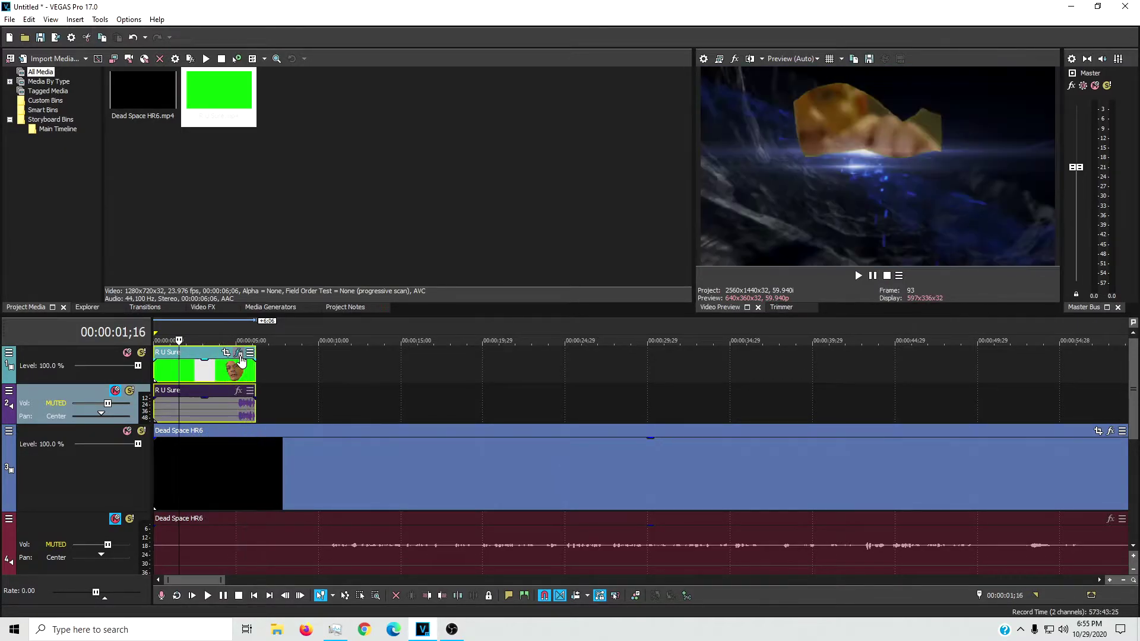
click(858, 276)
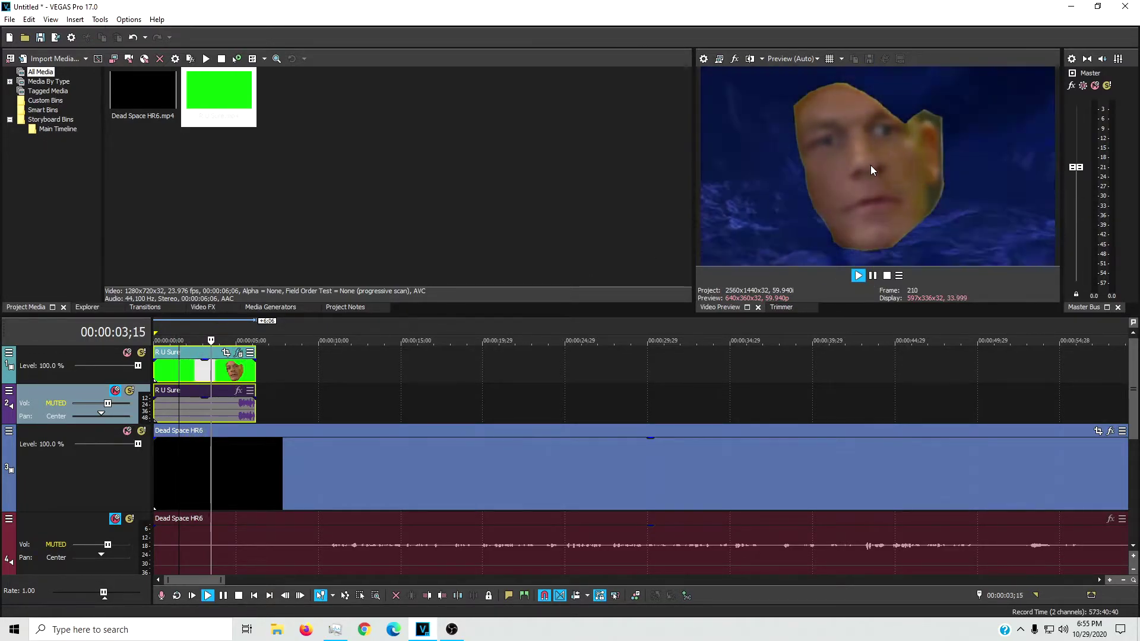
click(871, 276)
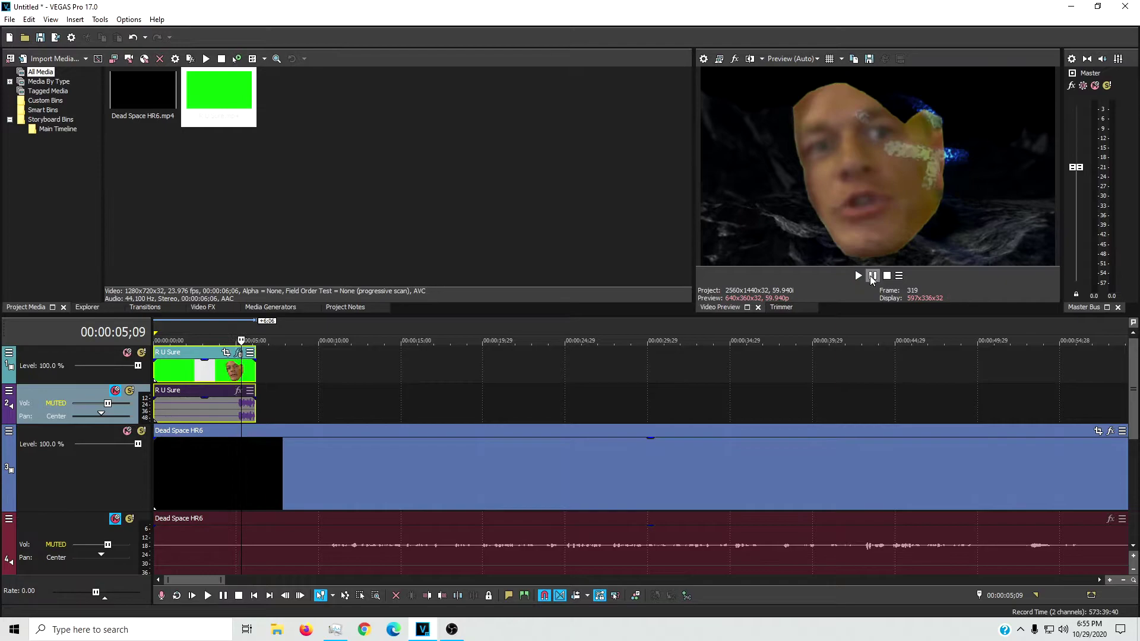
click(196, 349)
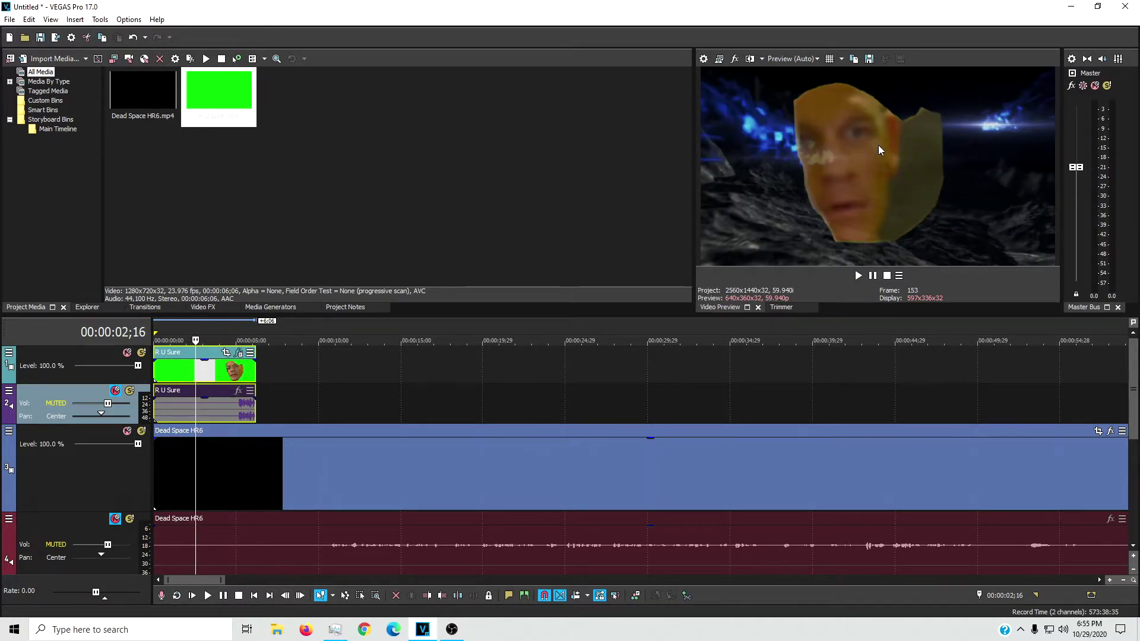
click(239, 353)
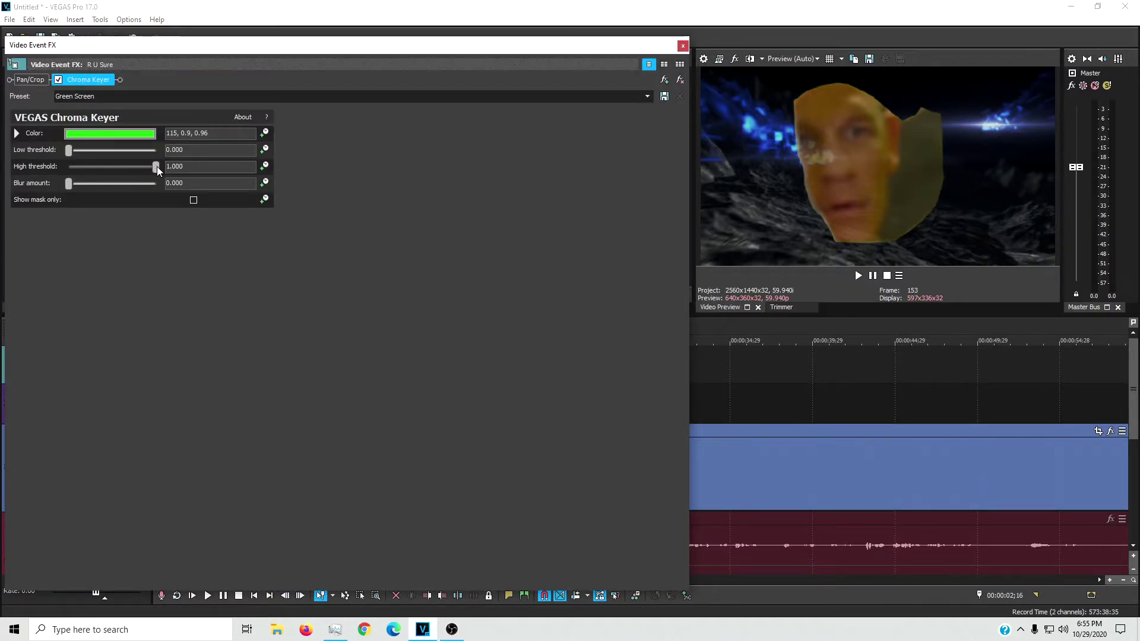
- Lower the Chroma Keyer's High threshold to 0.565 and raise Low threshold to 0.218
drag(157, 168, 120, 172)
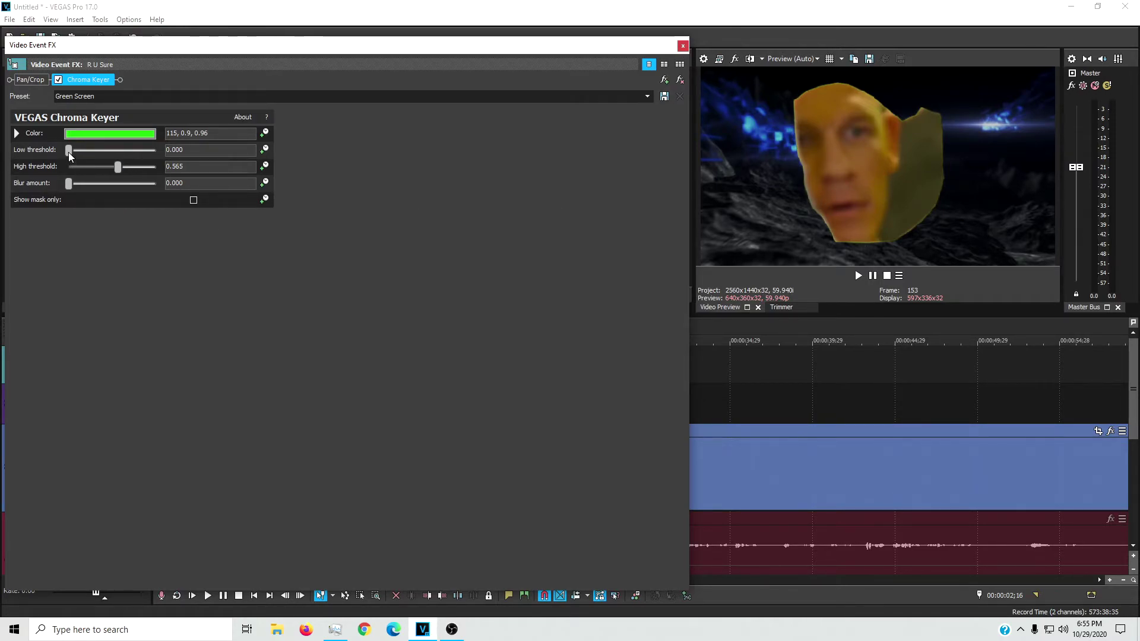
mouse_move(70, 154)
mouse_down()
mouse_move(164, 164)
mouse_move(66, 156)
mouse_up()
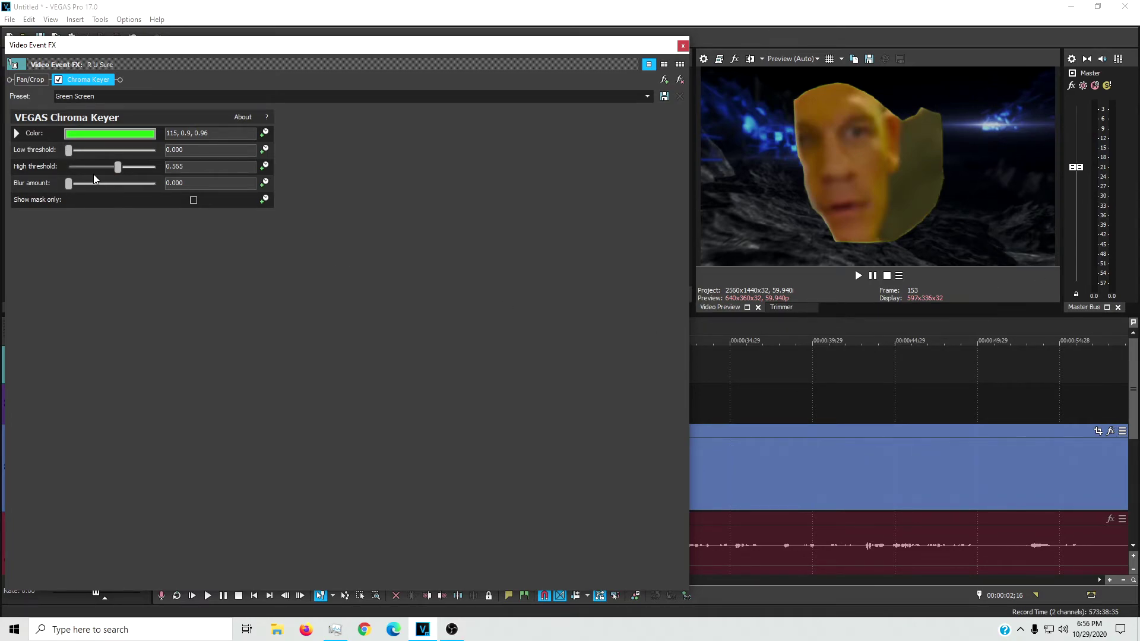
drag(68, 156, 90, 158)
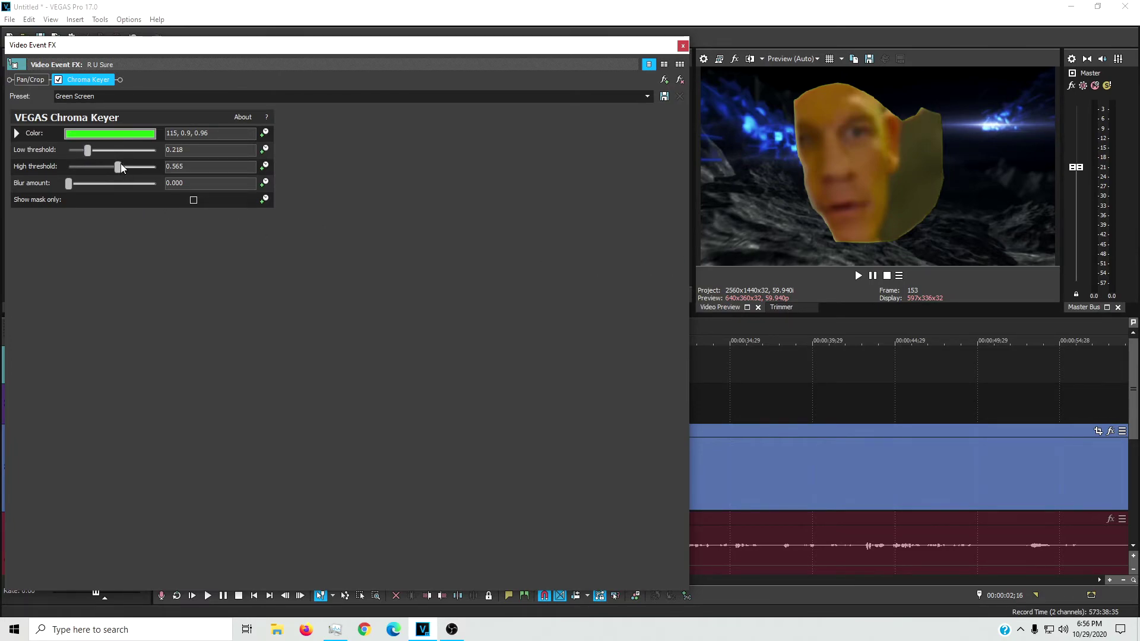
click(683, 46)
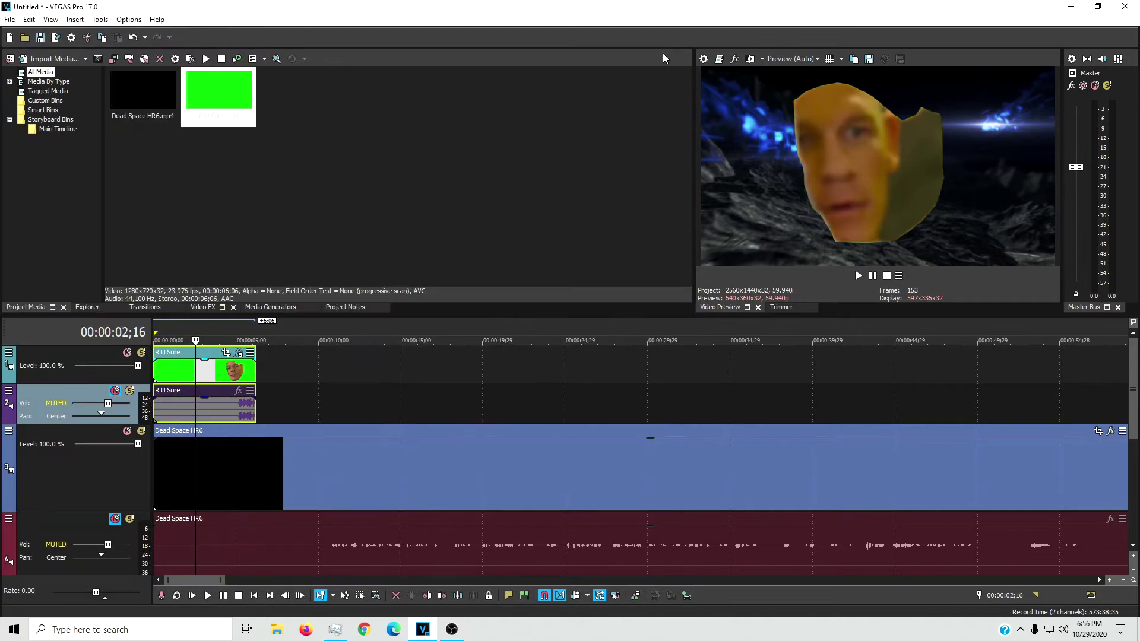
click(254, 596)
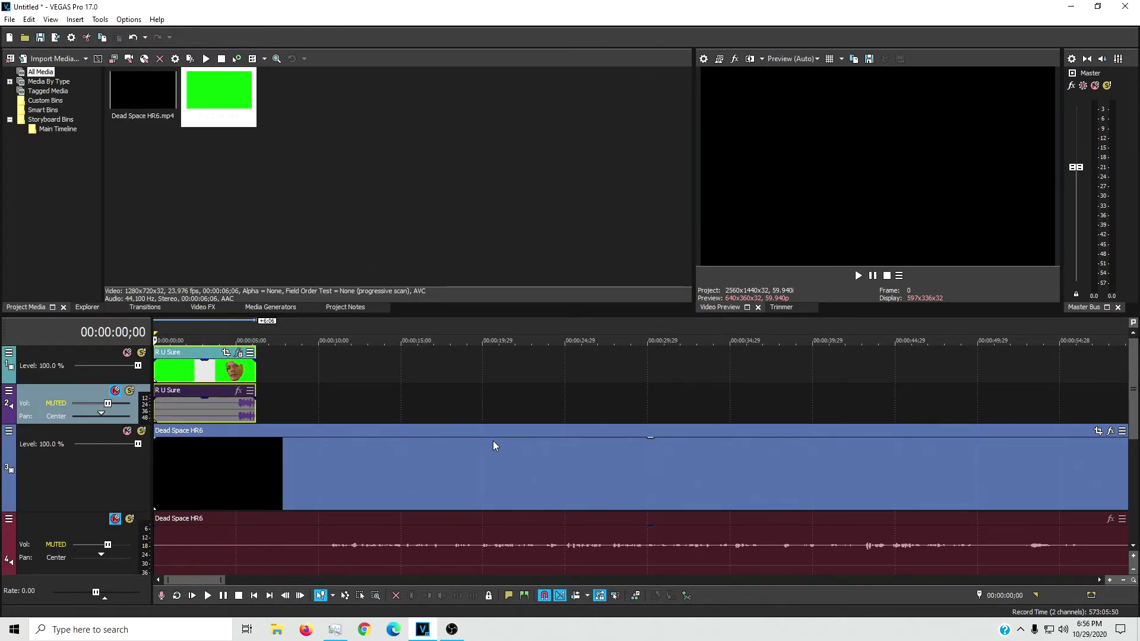
key(space)
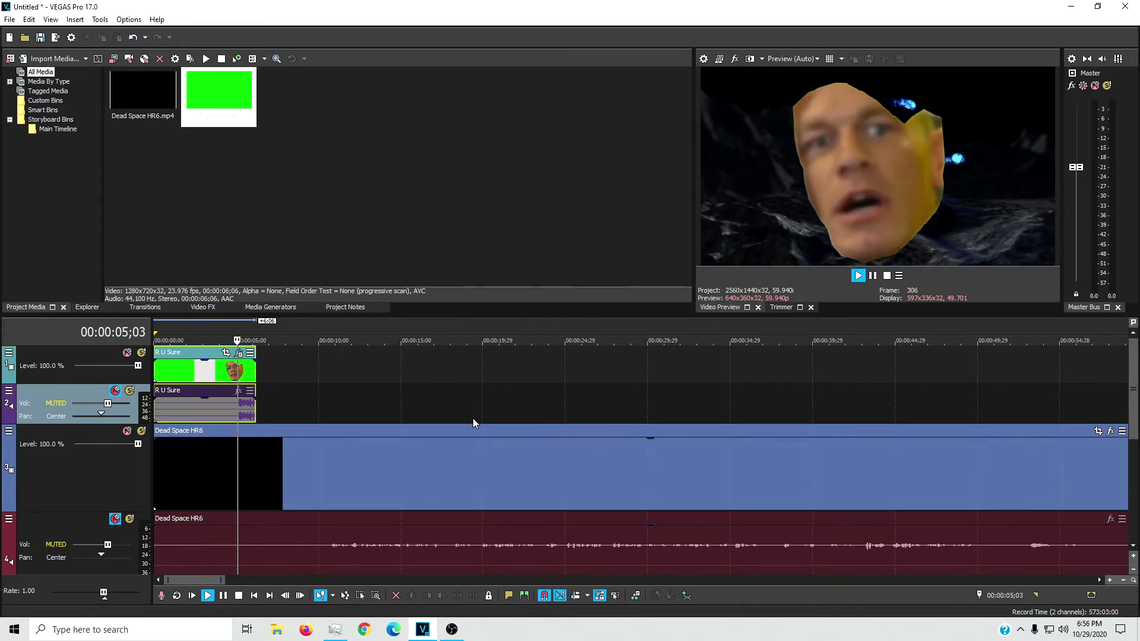
click(873, 276)
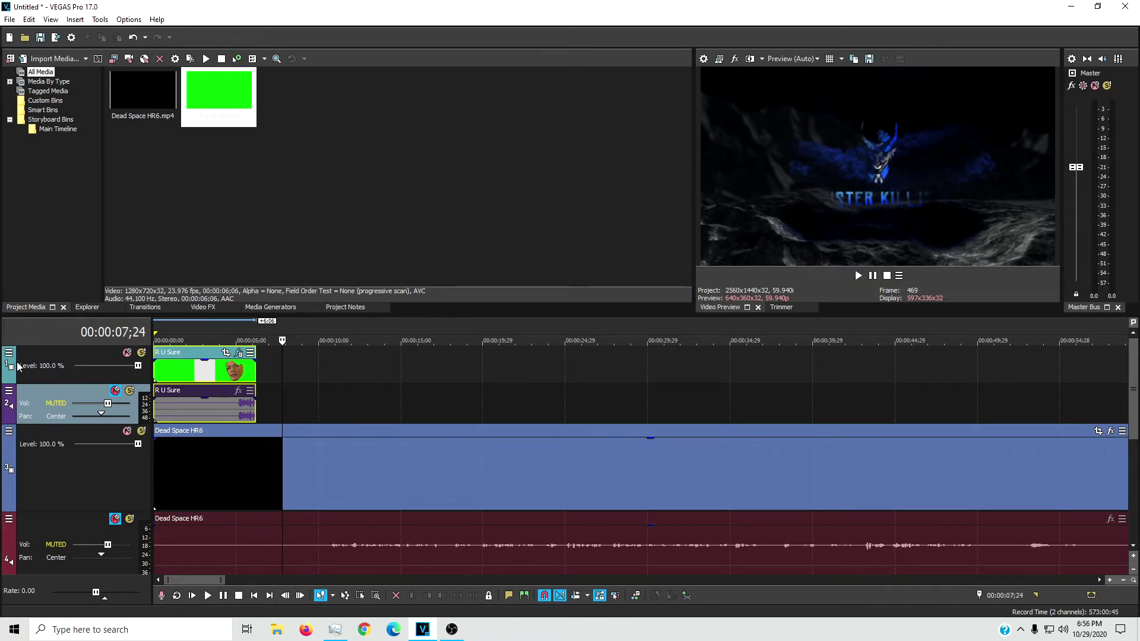